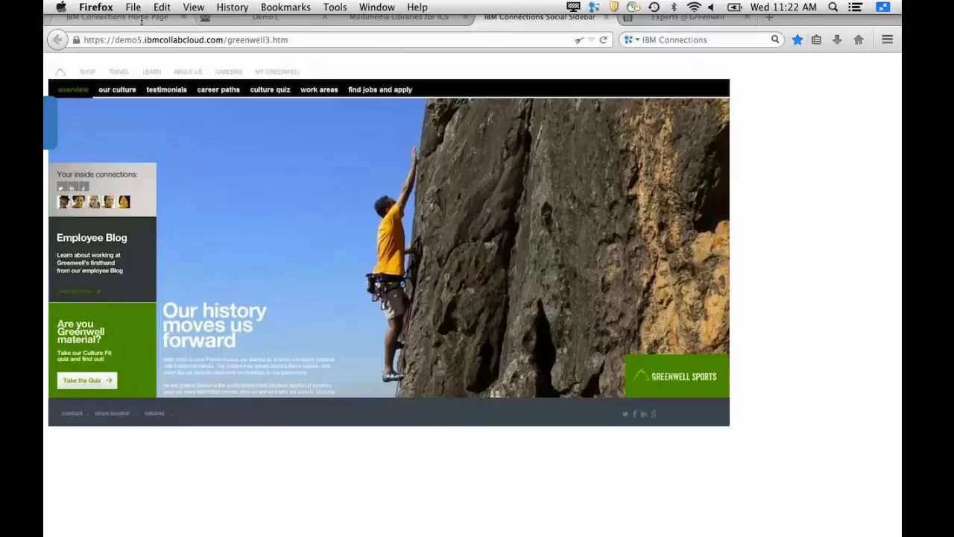
- Open the bookmarked TSC5 IBM Connections site and log in with the saved account
click(817, 40)
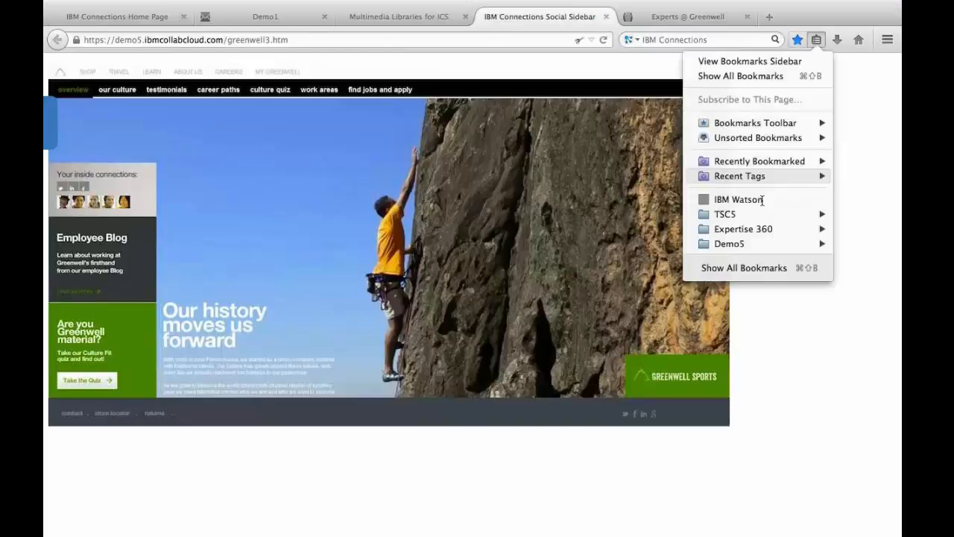
mouse_move(753, 214)
click(616, 214)
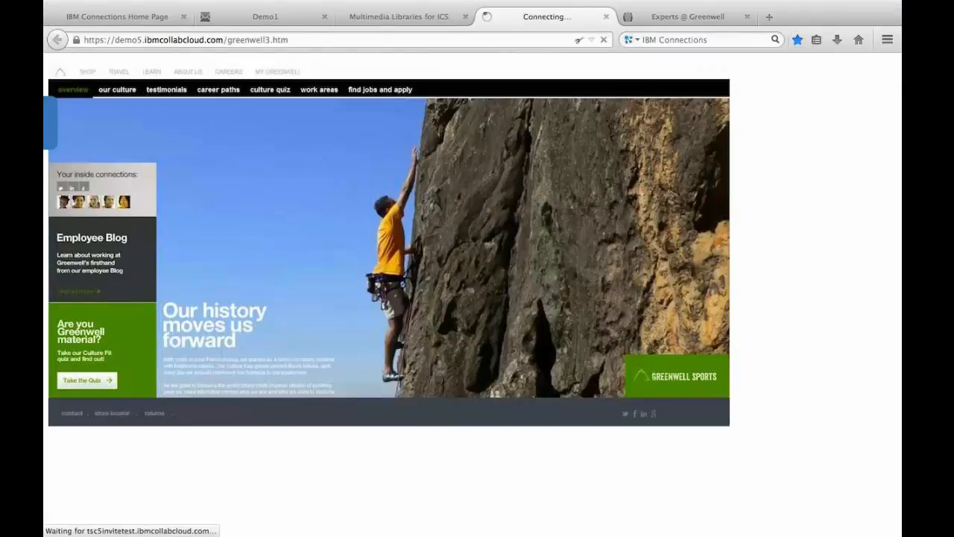
click(516, 197)
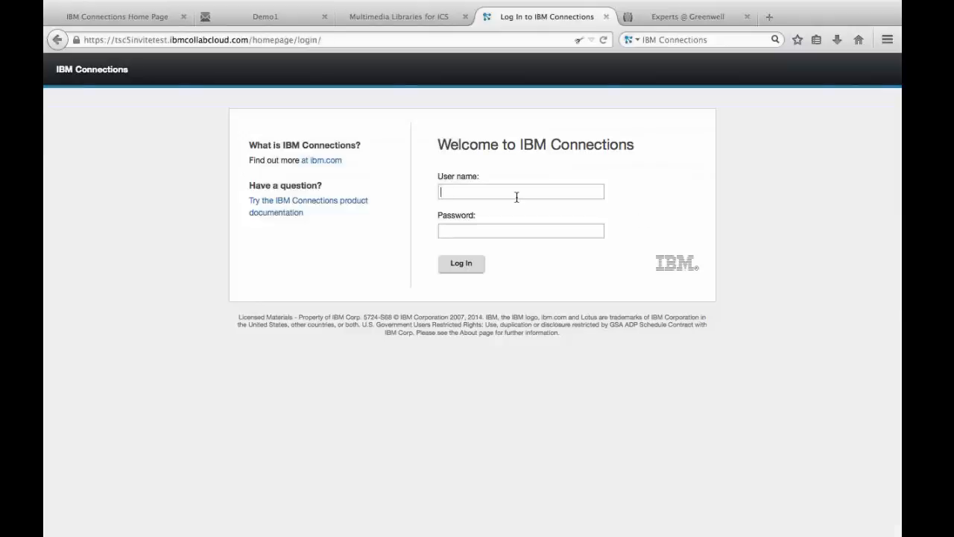
text(f)
key(Down)
key(Return)
key(Return)
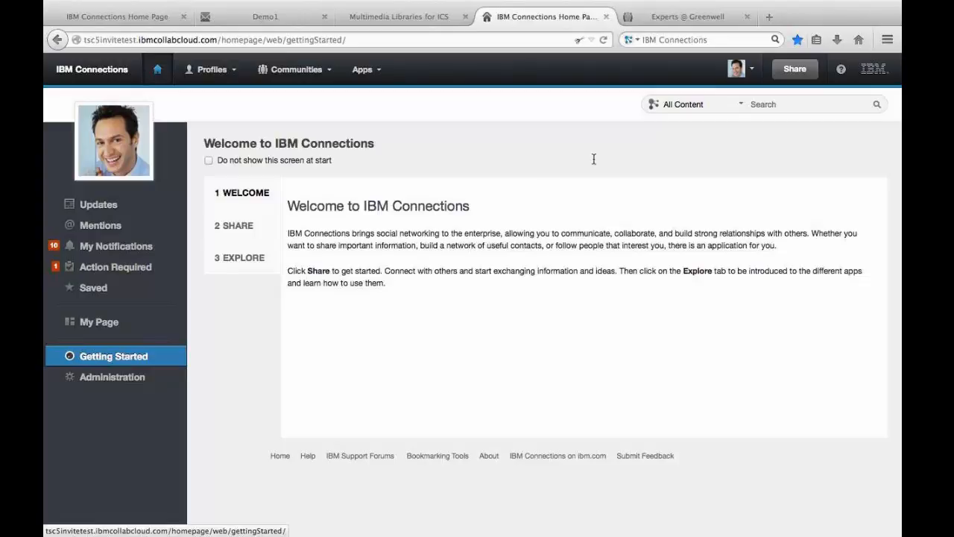
- Open the guest invitation form and fill in the guest's first name and surname
click(739, 70)
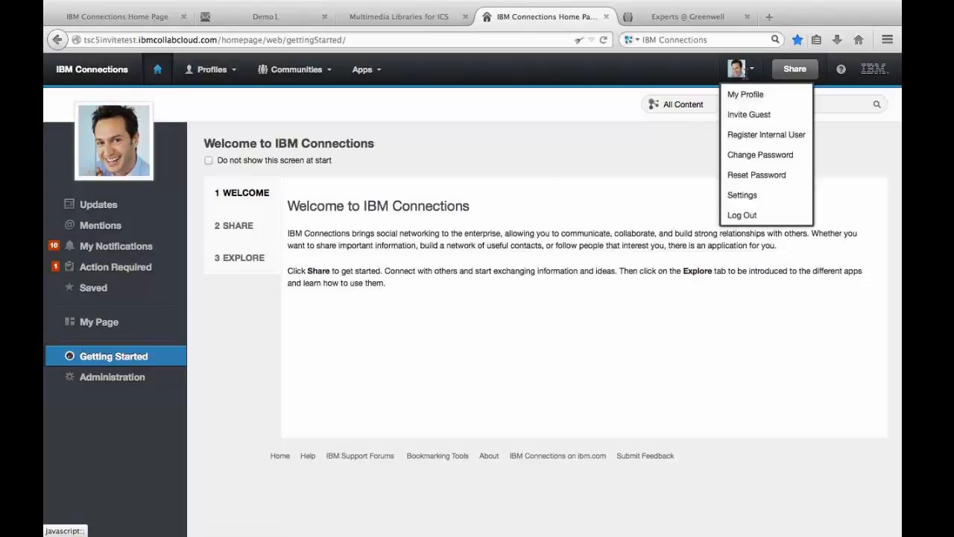
click(725, 115)
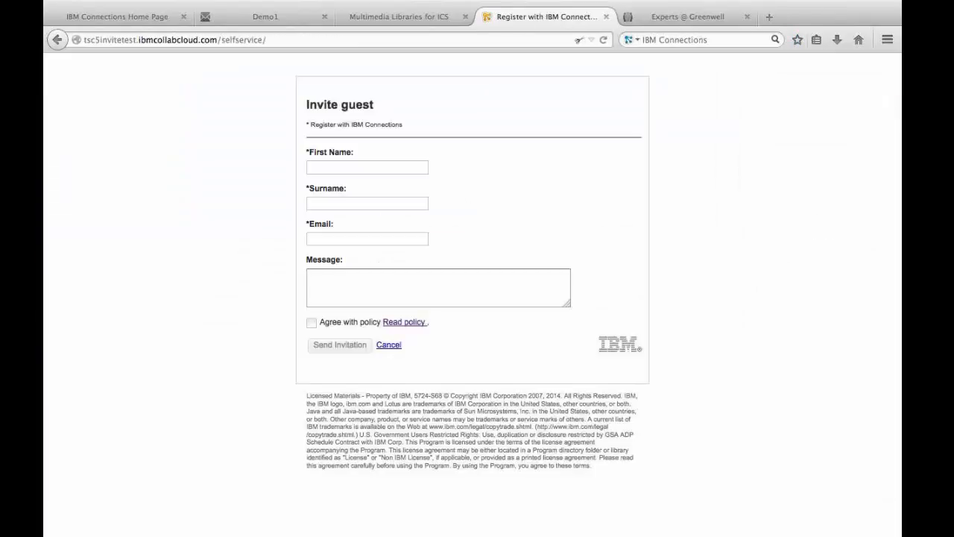
click(355, 169)
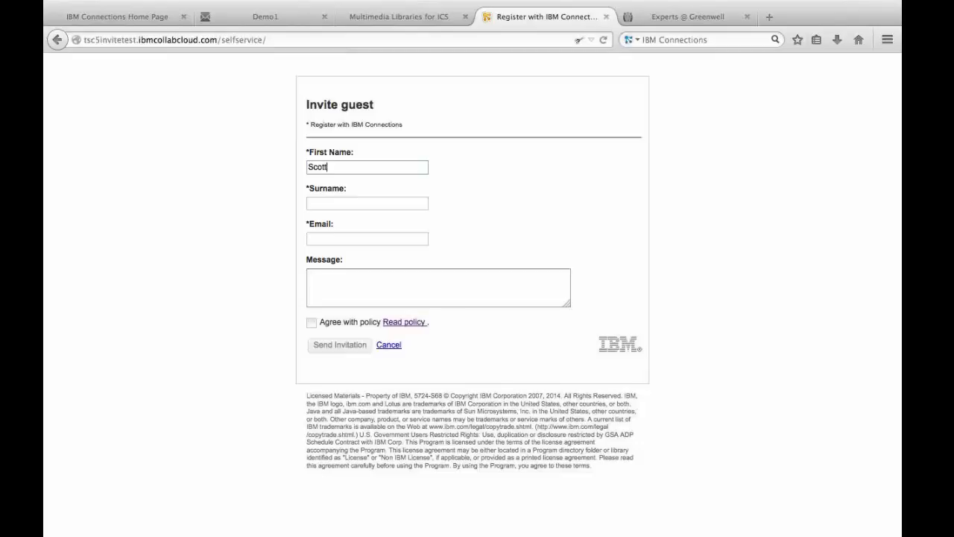
key(Tab)
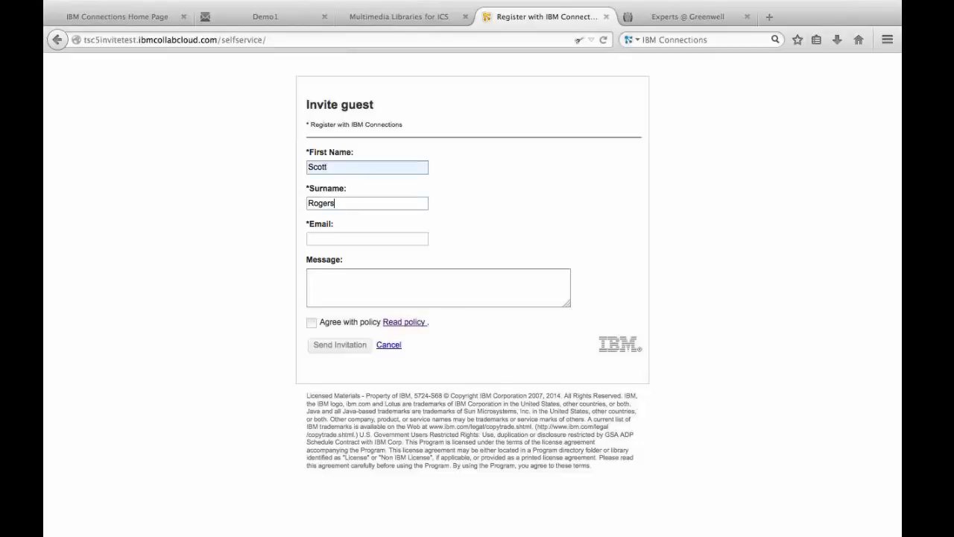
- Enter the guest's email address in the invitation form
key(Tab)
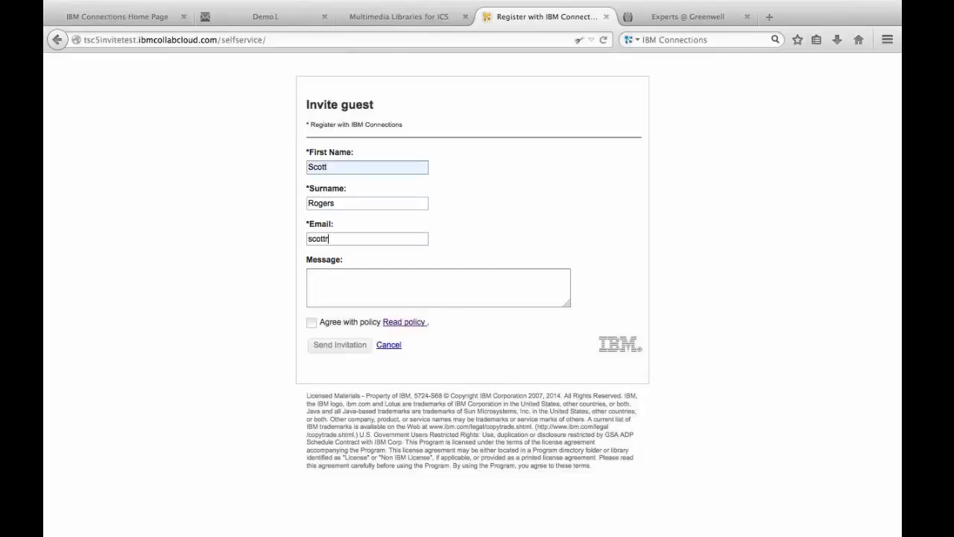
- Write "Join Me!!" as the invitation message
key(Tab)
text(Joine)
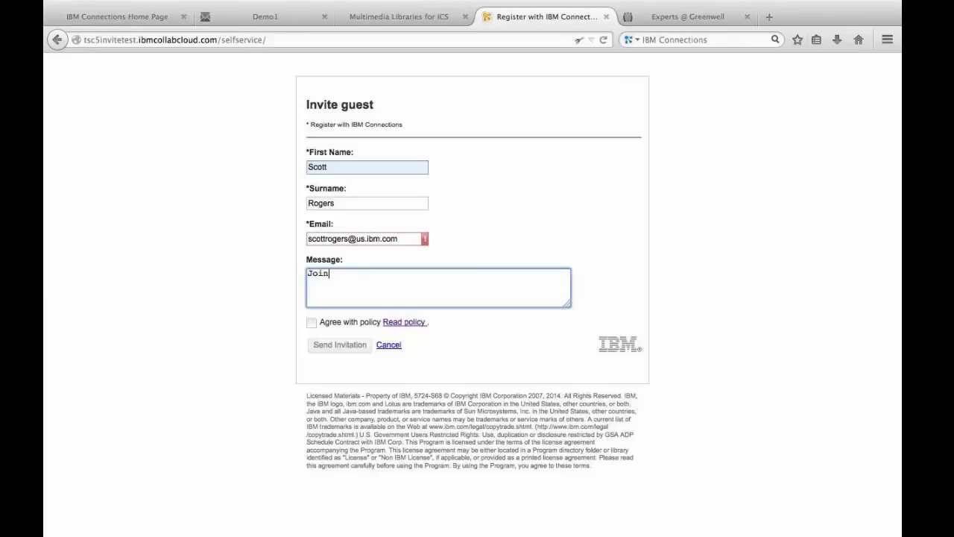
key(BackSpace)
text(Mw!!)
key(Left)
key(Left)
key(BackSpace)
text(e)
- Agree with the policy, try to send the guest invitation, and check the flagged email field
click(311, 323)
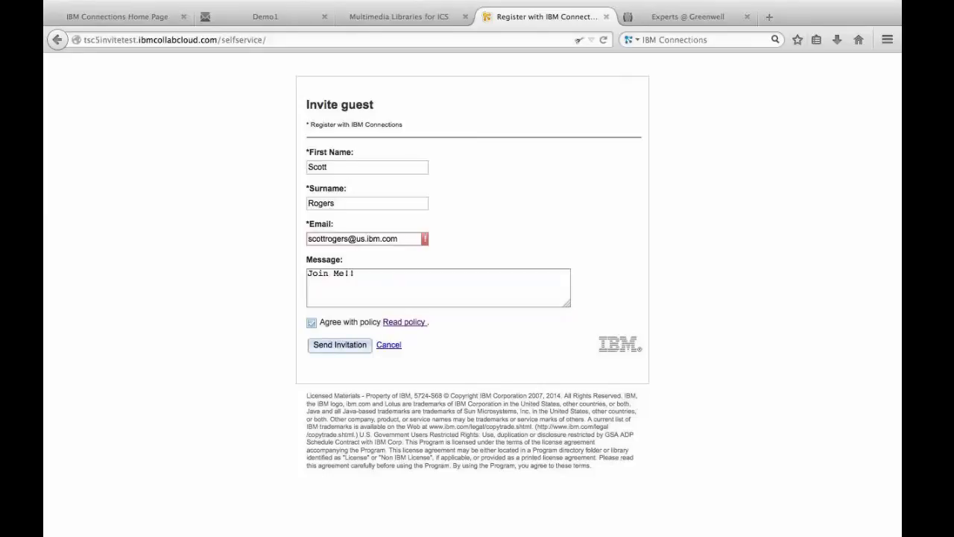
click(339, 354)
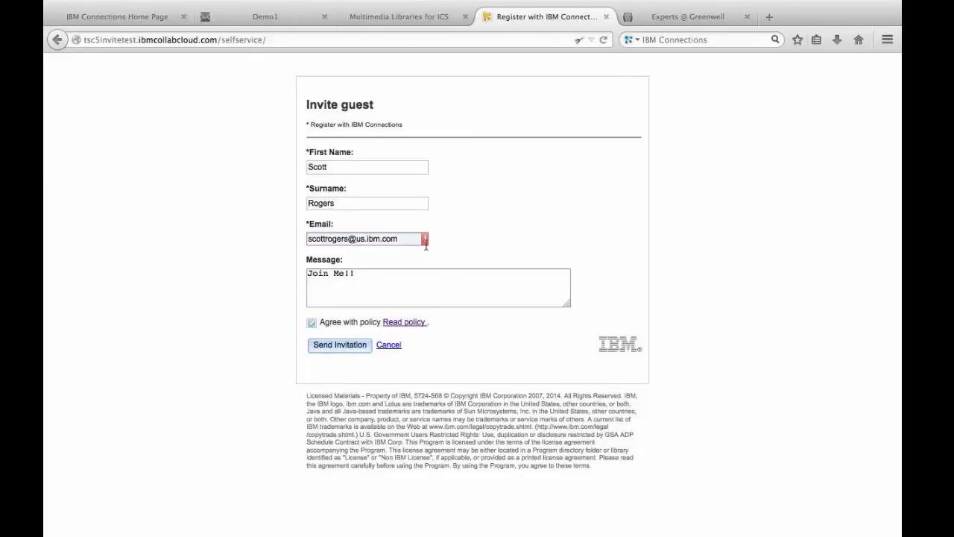
click(398, 239)
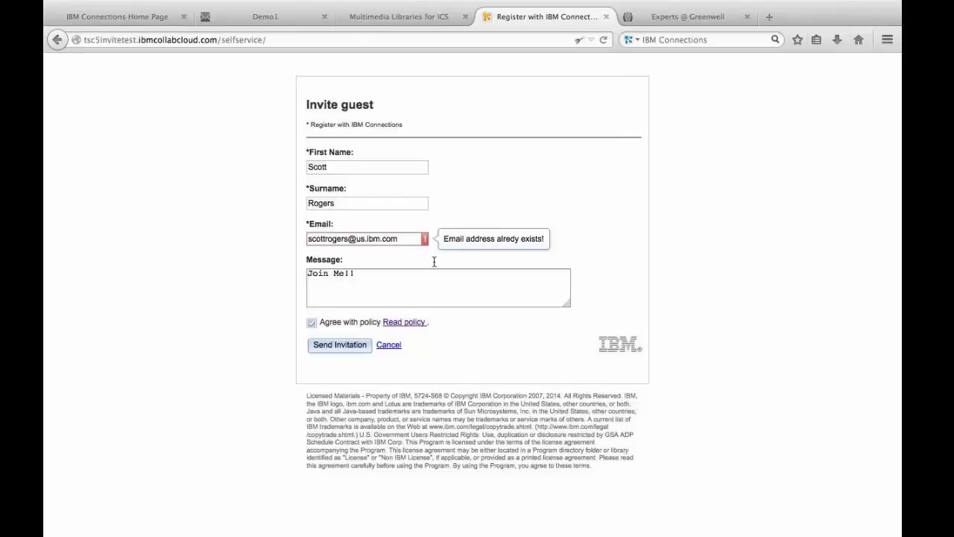
key(Tab)
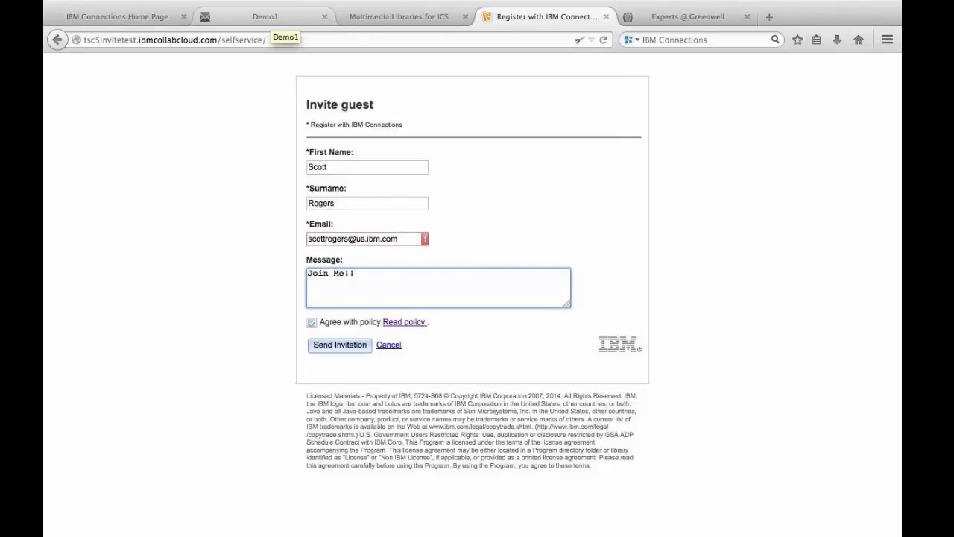
- Switch to IBM iNotes mail and review the text of the received Connections invitation
click(267, 16)
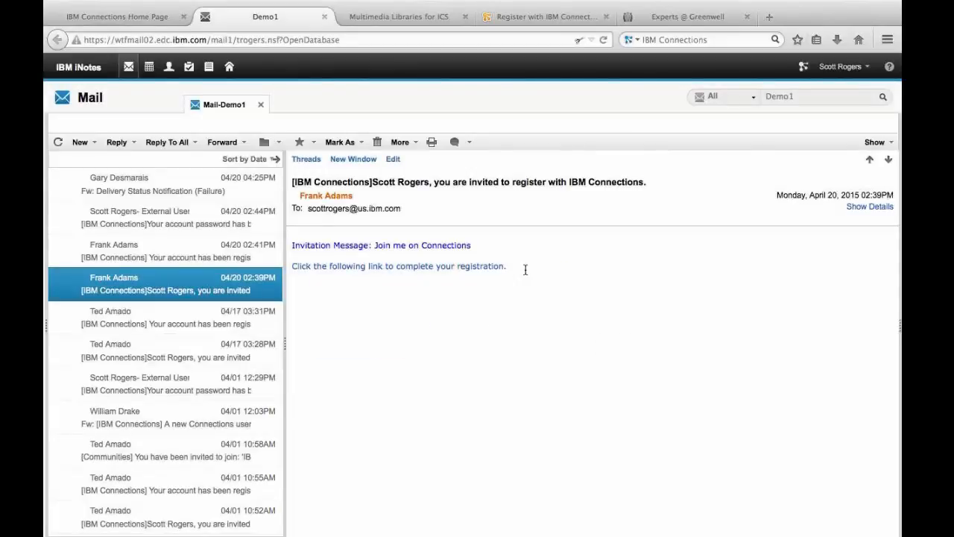
drag(525, 270, 458, 235)
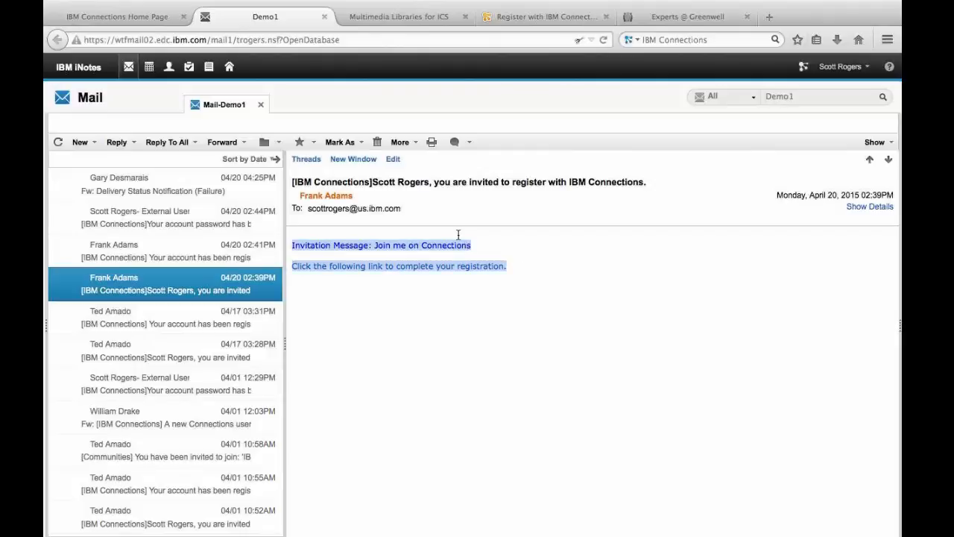
click(460, 306)
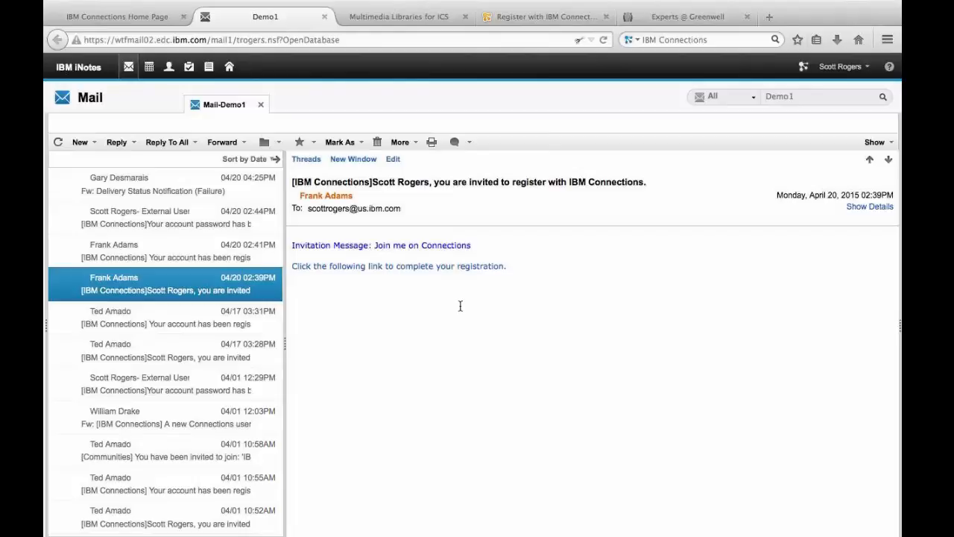
- Open the registration link from the invitation email and choose to use the email as the login name
click(443, 268)
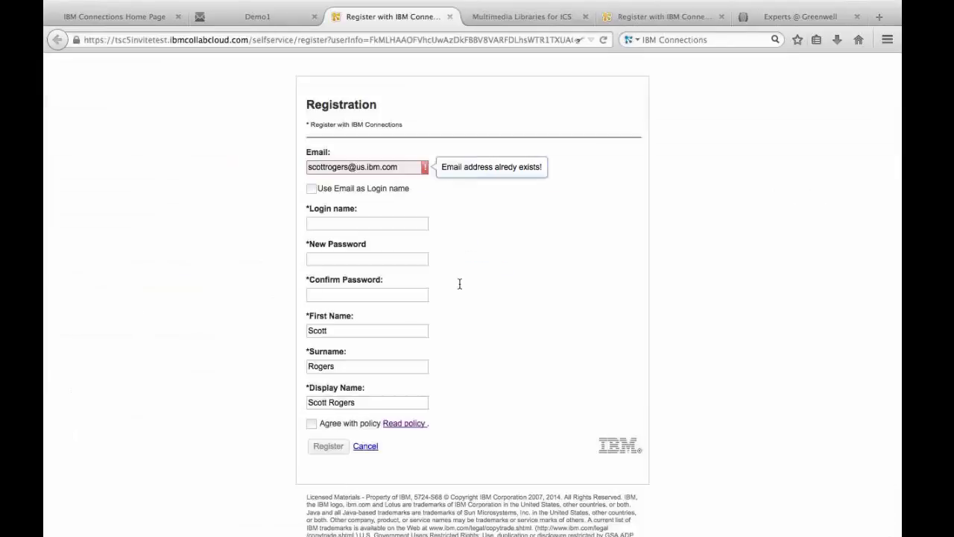
click(312, 189)
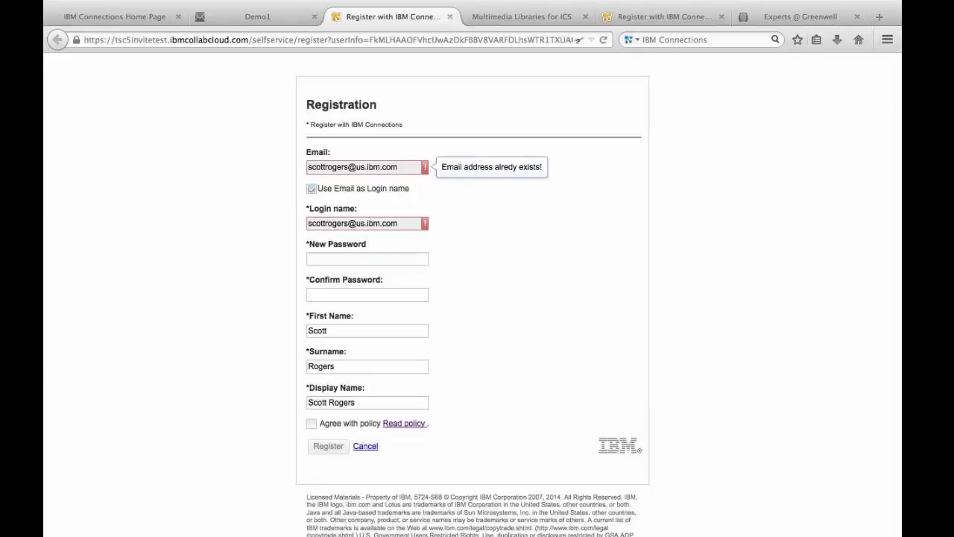
click(322, 258)
- Return to the mail inbox and open the message about the account registration
click(257, 16)
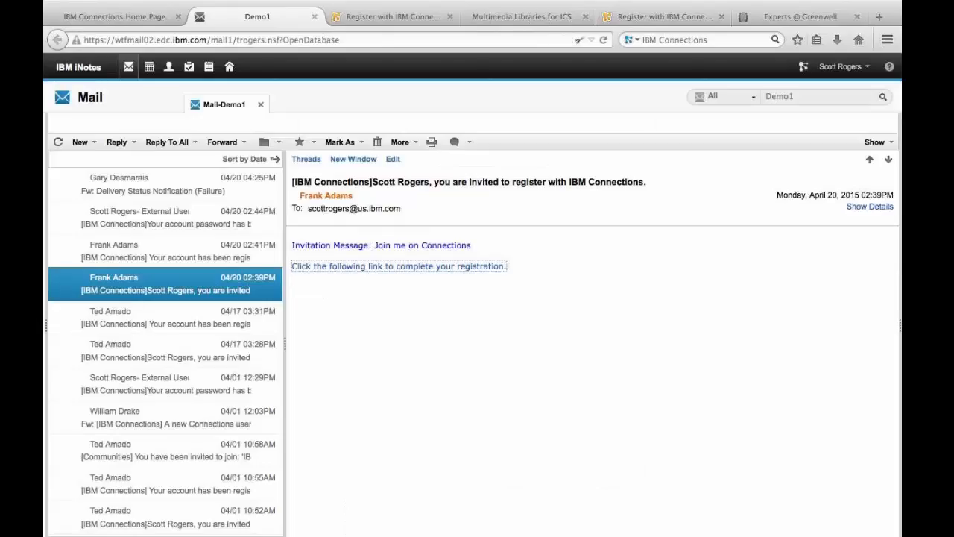
click(179, 247)
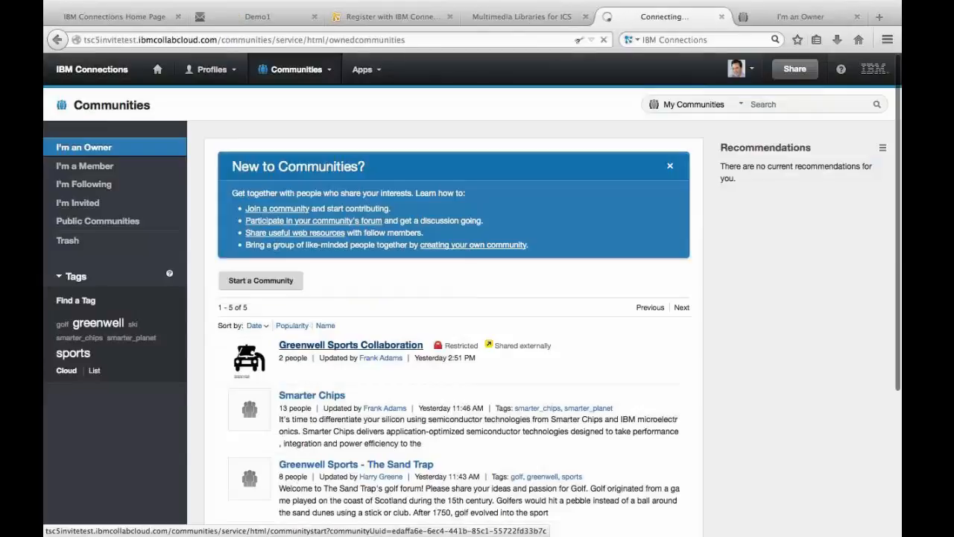
- Open the Greenwell Sports Collaboration community and display its full member list
click(328, 346)
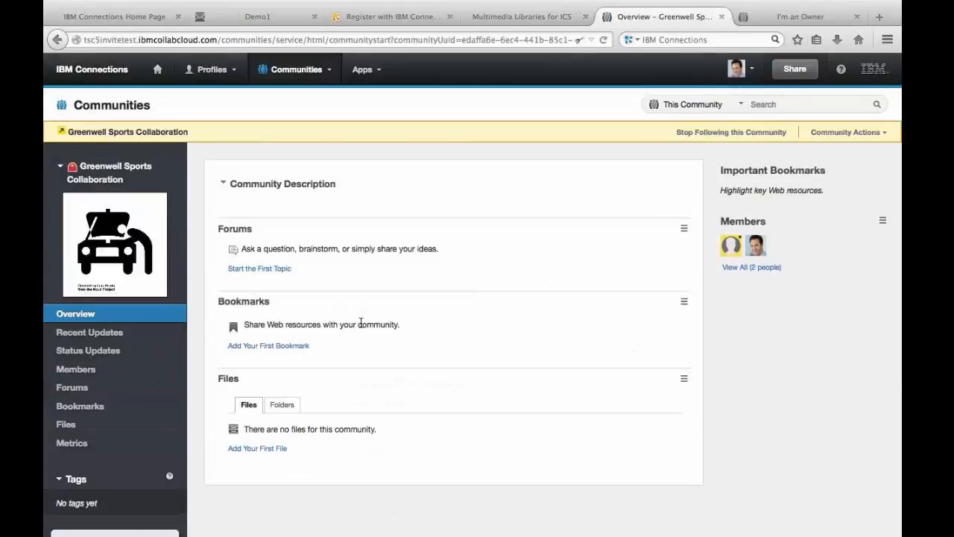
click(746, 247)
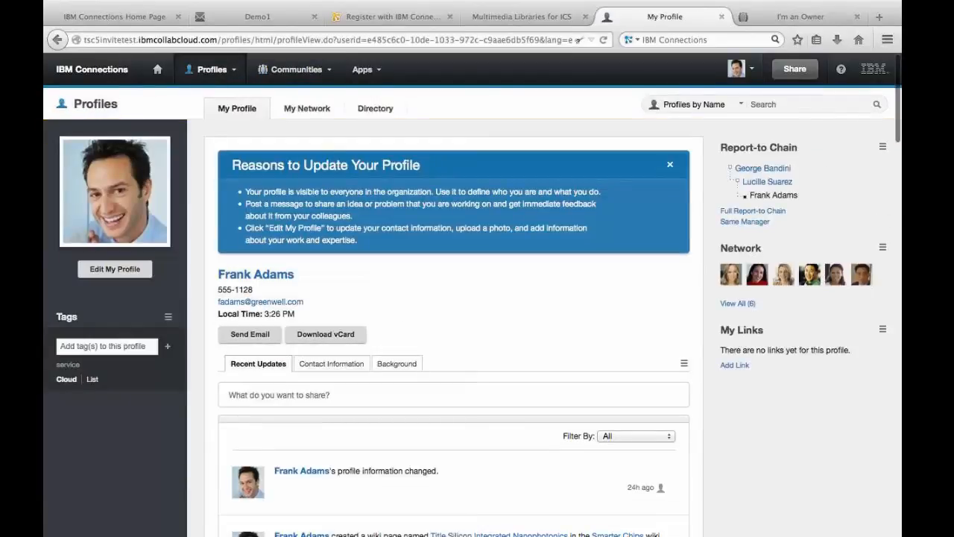
click(57, 43)
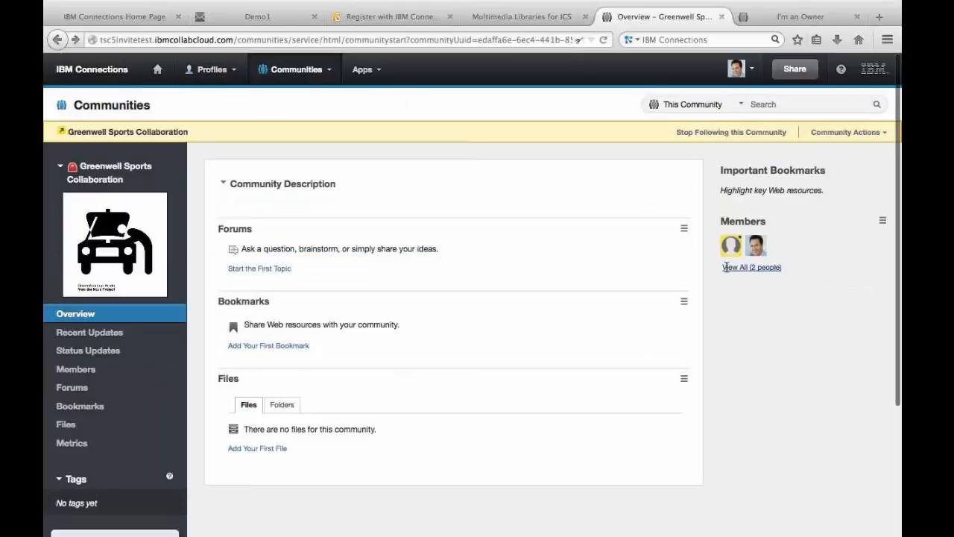
click(727, 267)
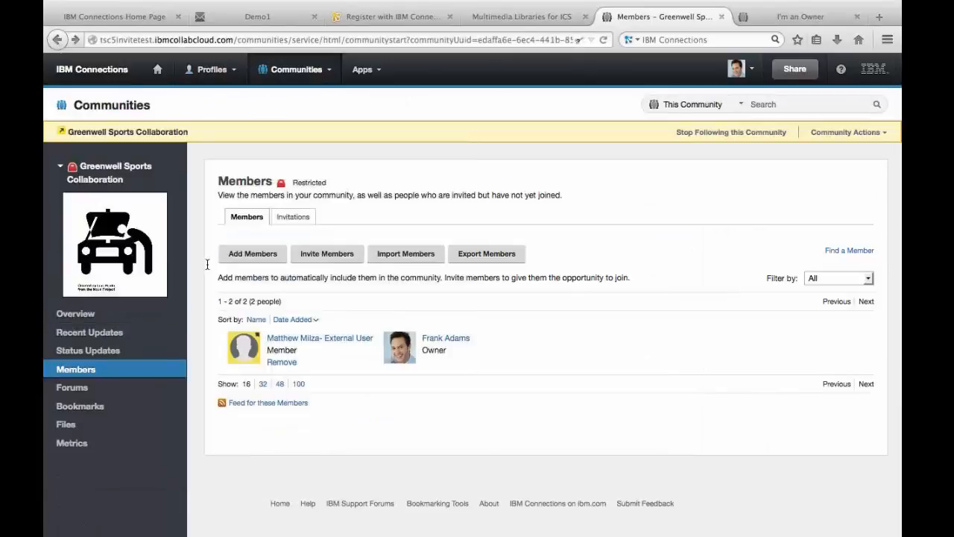
- Find the registered guest by "sc" and add that external user to the community as a member
click(247, 254)
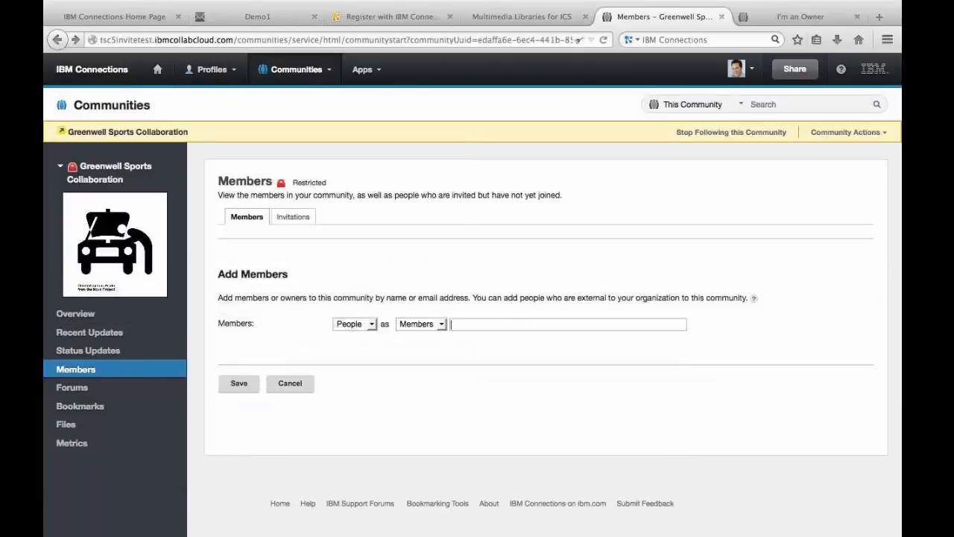
text(sc)
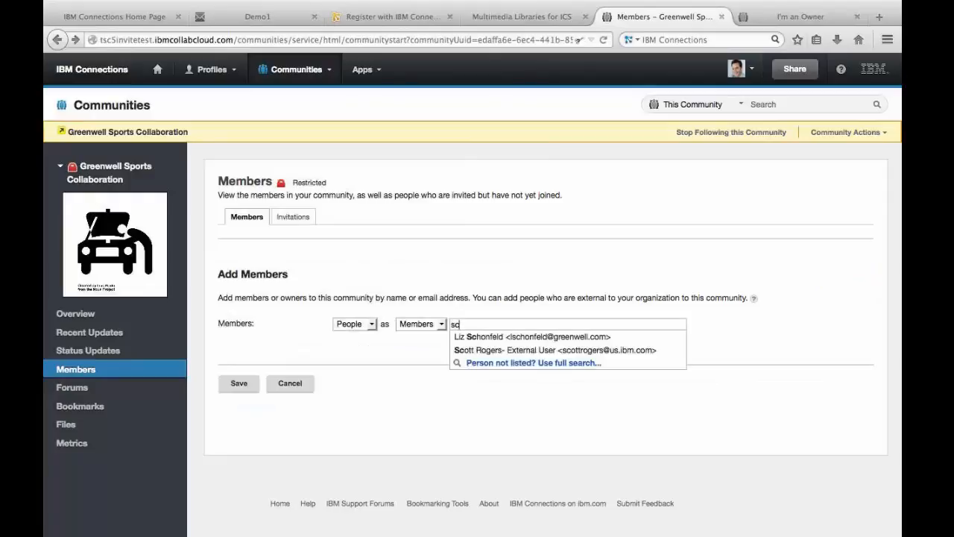
key(Down)
key(Down)
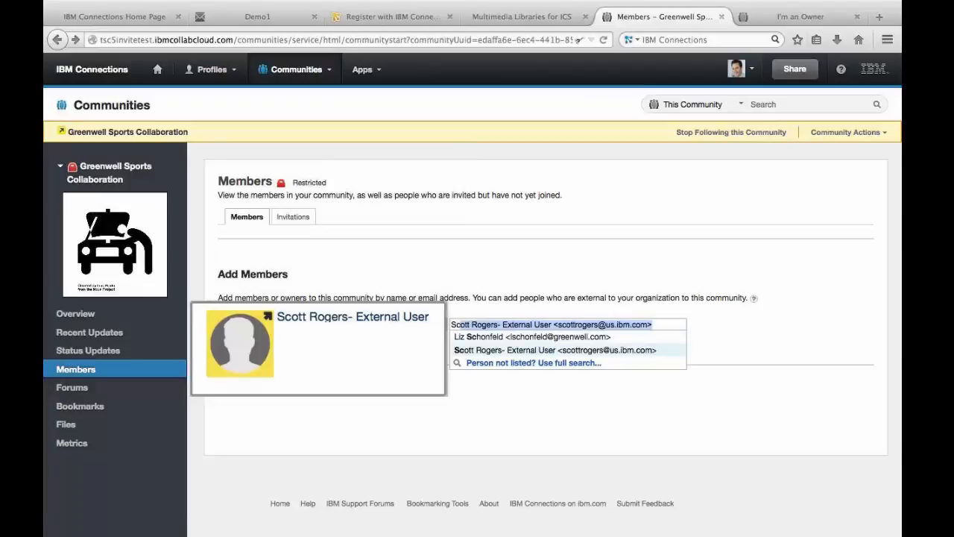
key(Return)
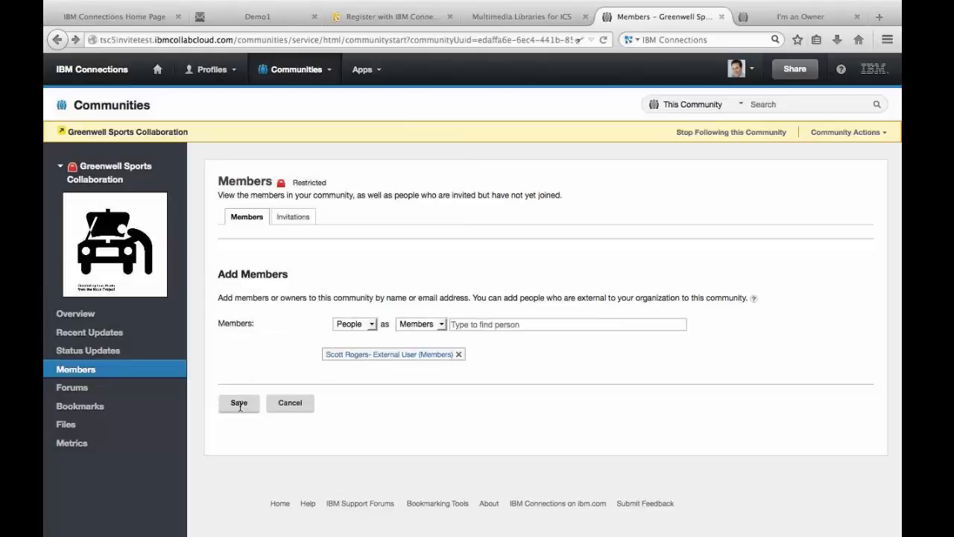
click(240, 404)
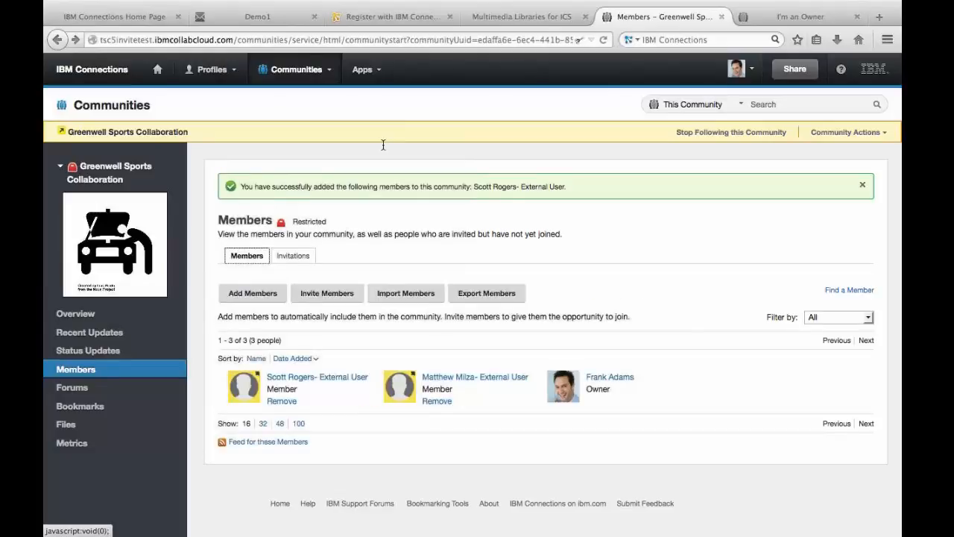
- Open Invite.jpg in My Files and share it with the same external user as a Reader
click(365, 69)
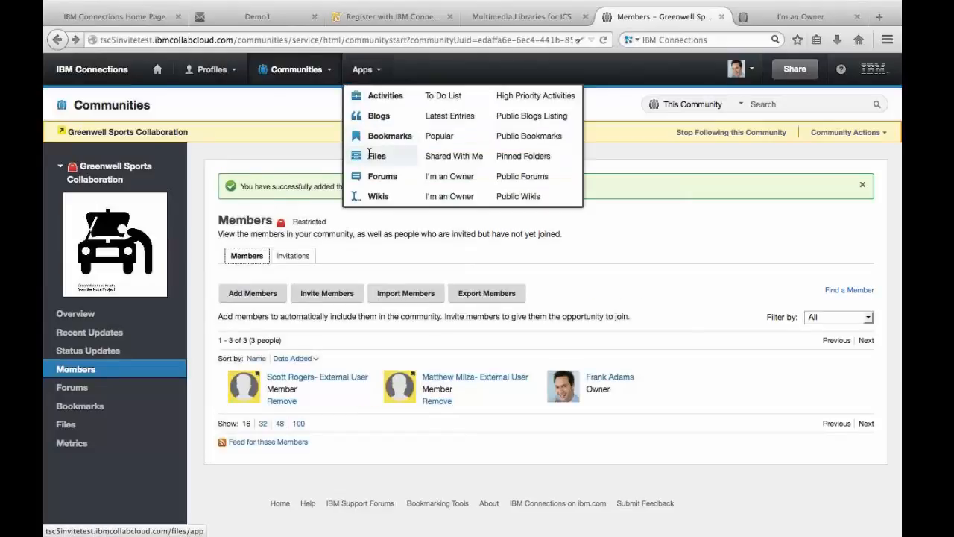
click(374, 156)
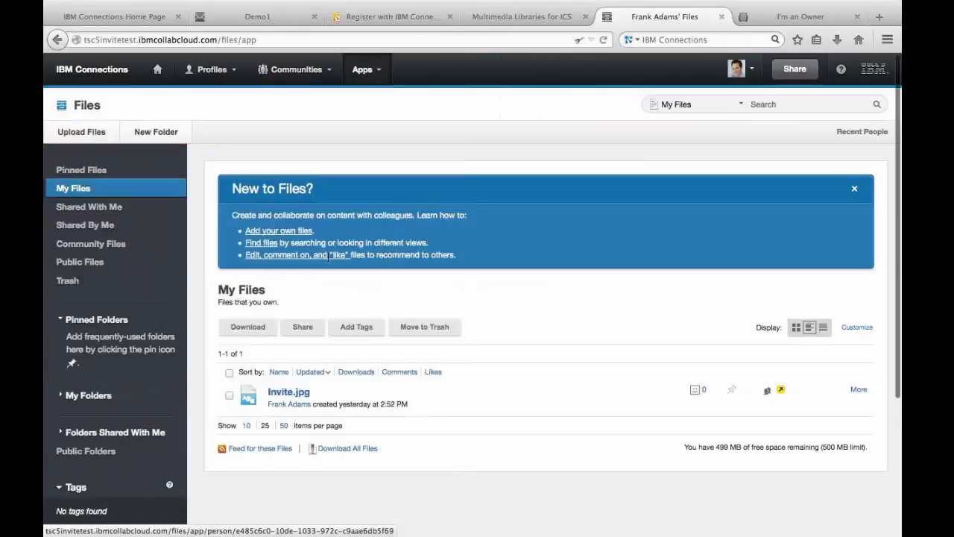
click(287, 392)
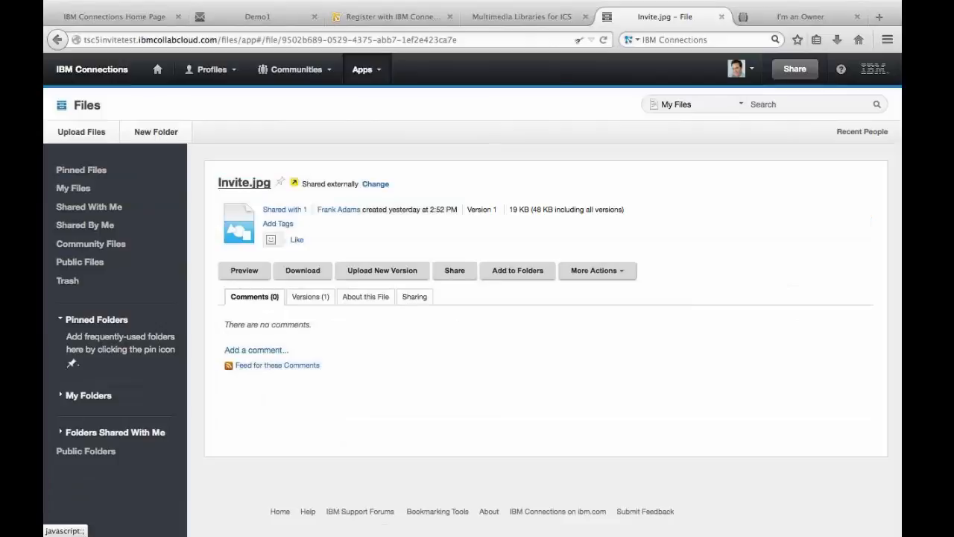
click(454, 270)
click(469, 307)
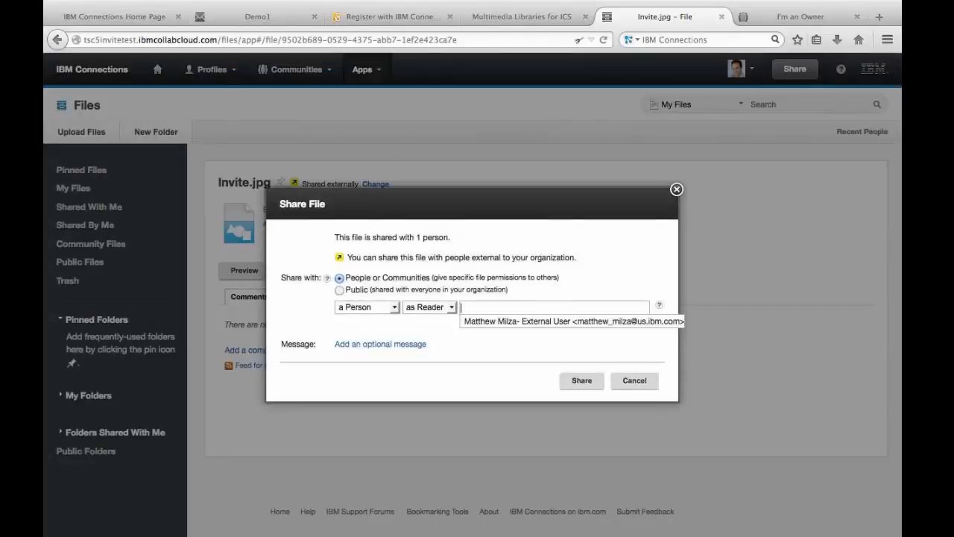
text(sc)
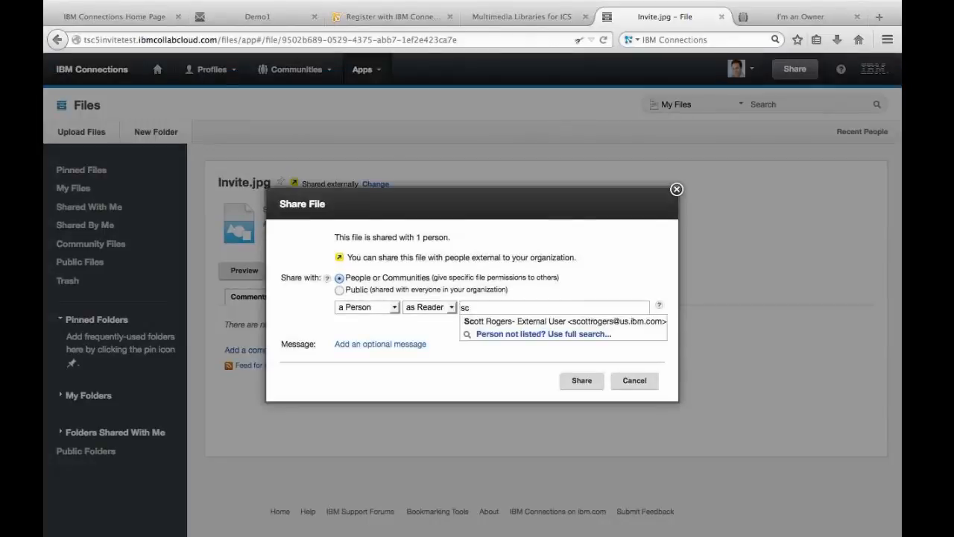
key(Down)
key(Return)
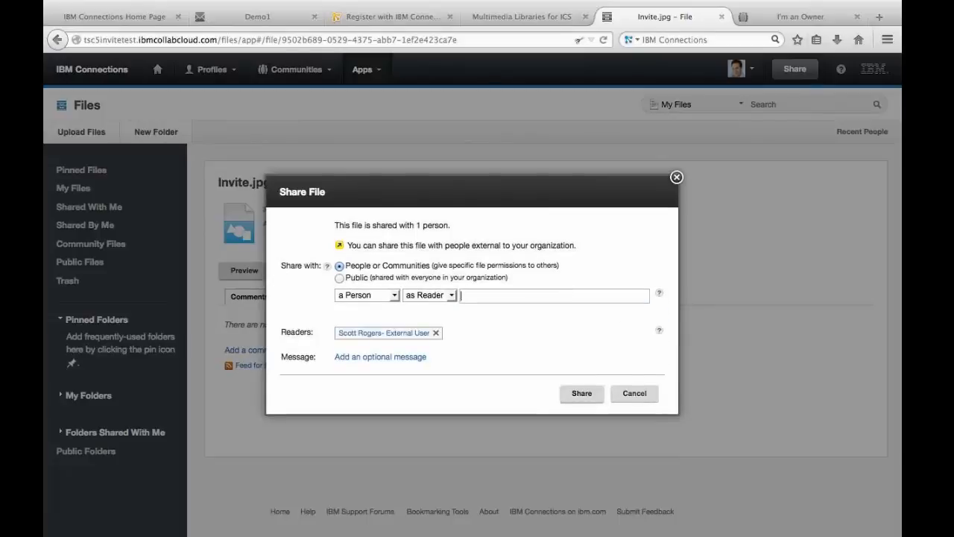
click(580, 395)
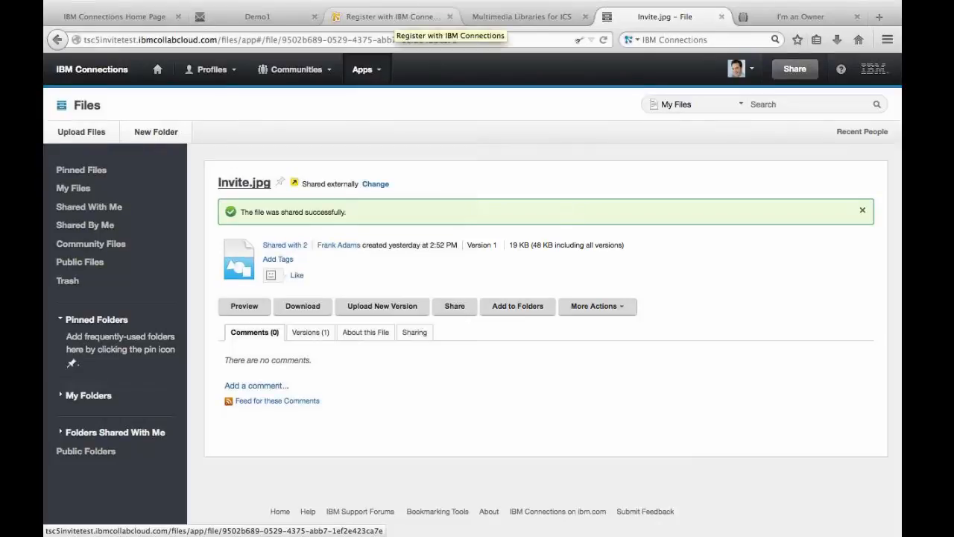
- Open a blank guest invitation form
click(738, 69)
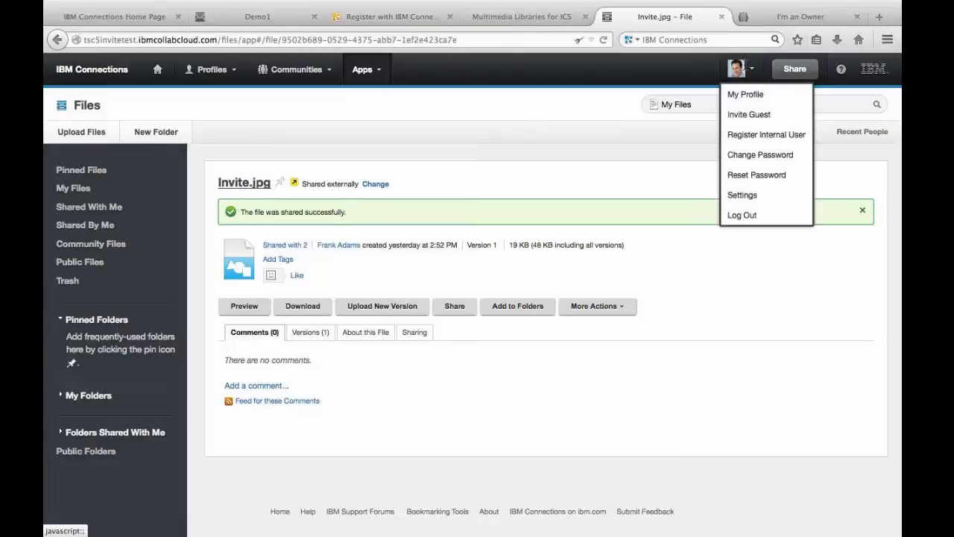
click(741, 114)
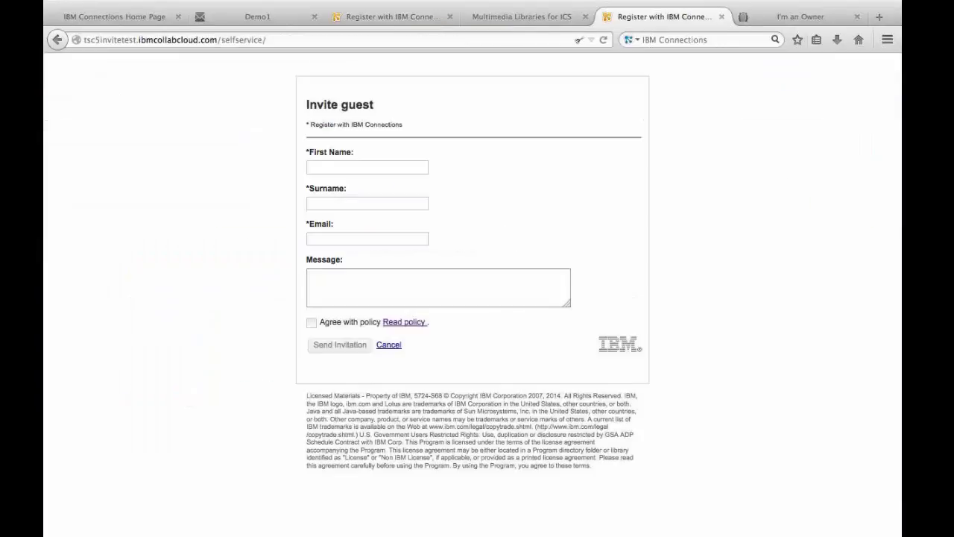